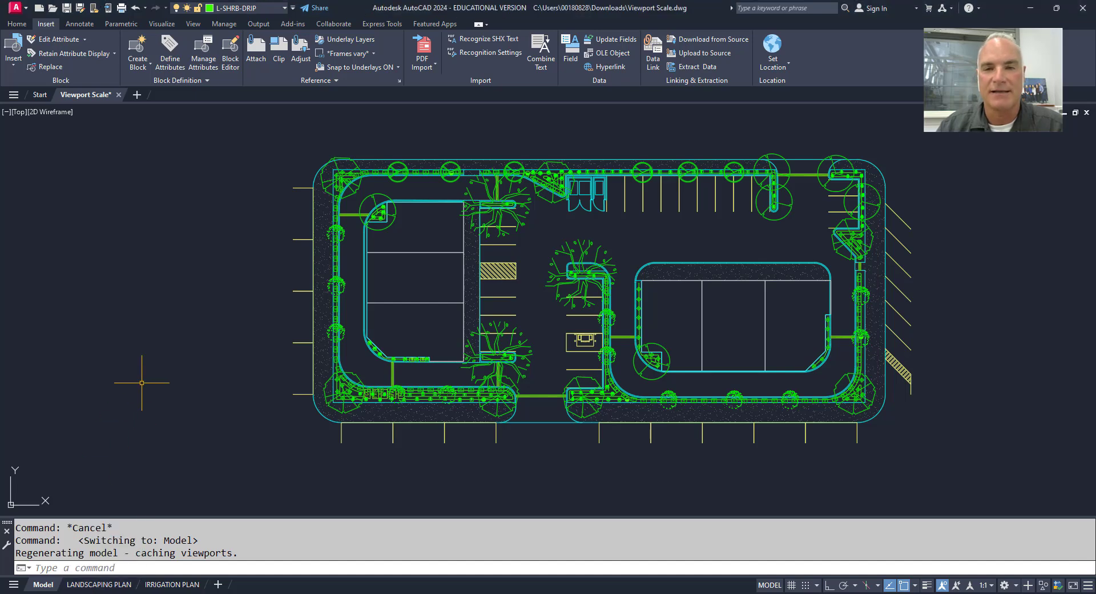
On the LANDSCAPING PLAN layout, make A-ANNO-VPRT the current layer
click(99, 584)
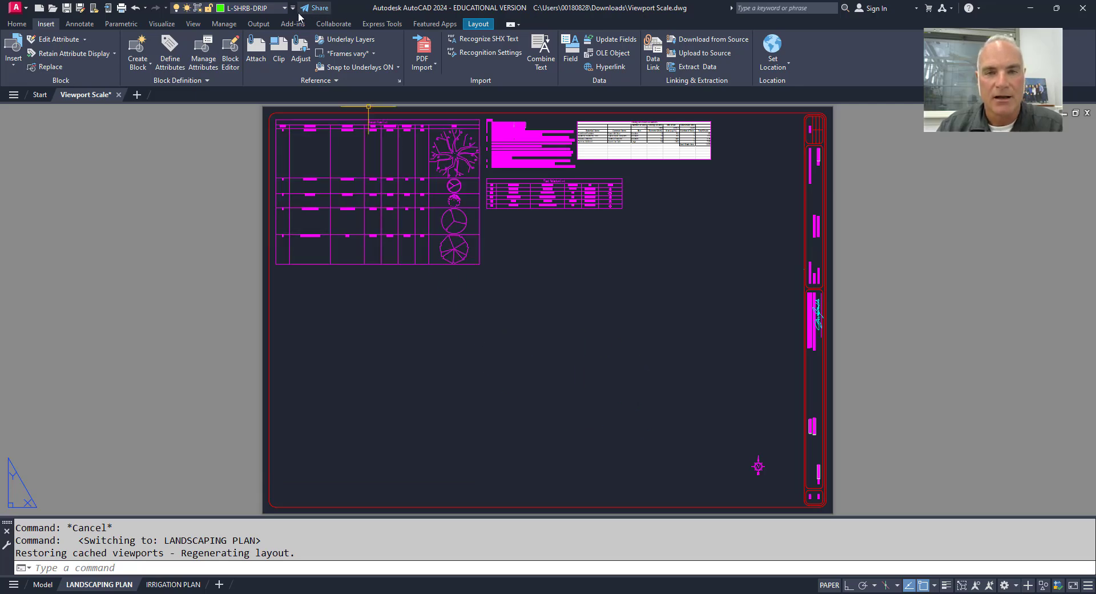
click(283, 8)
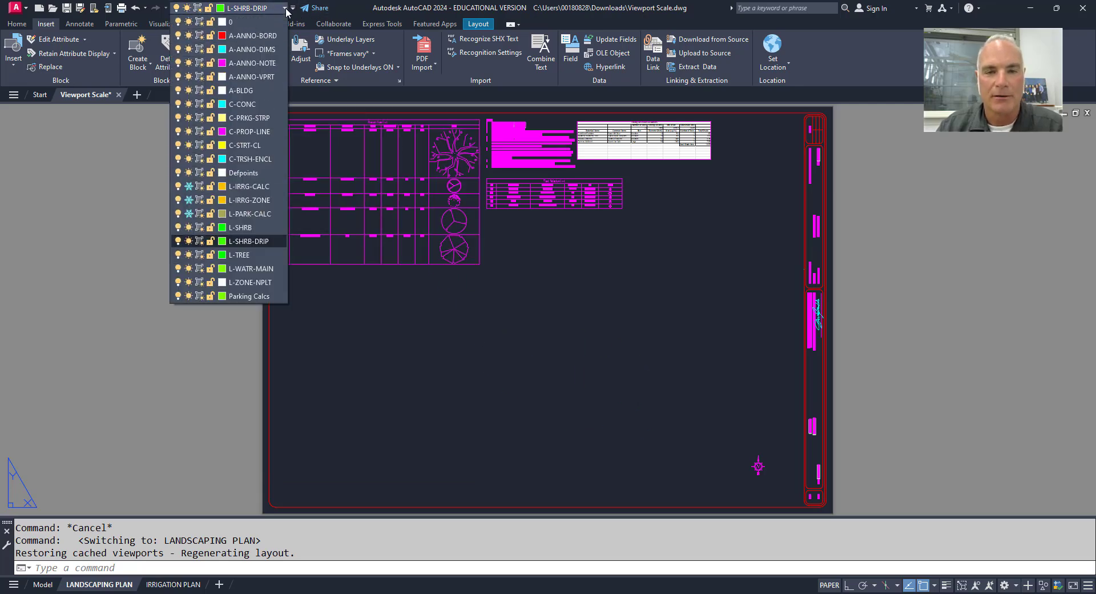
click(265, 76)
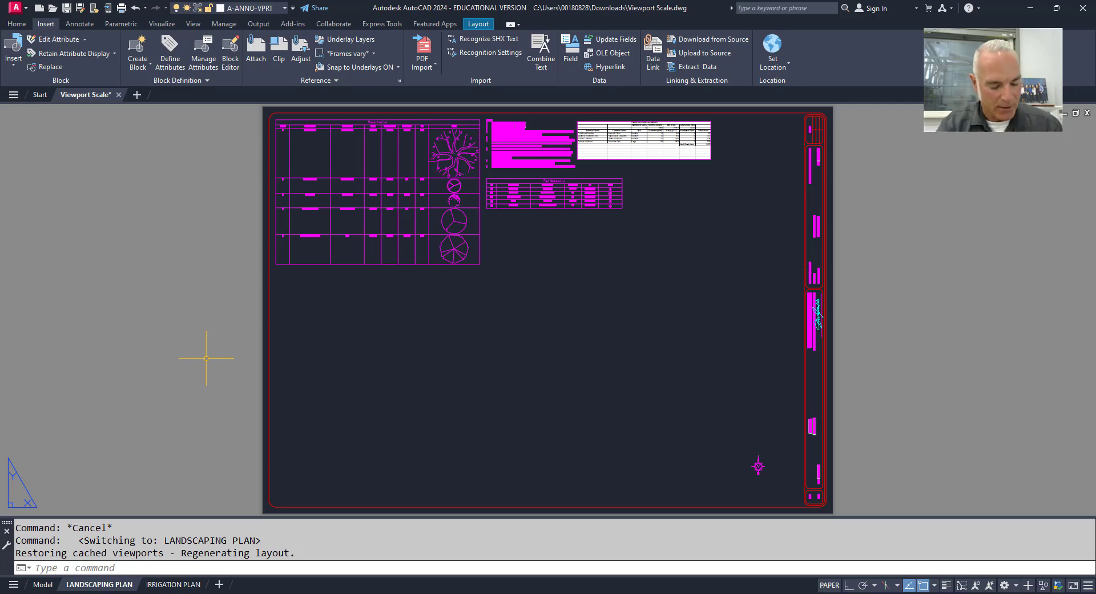
Create a viewport with MV from 0,0 to a corner near the title block
text(mv)
key(Return)
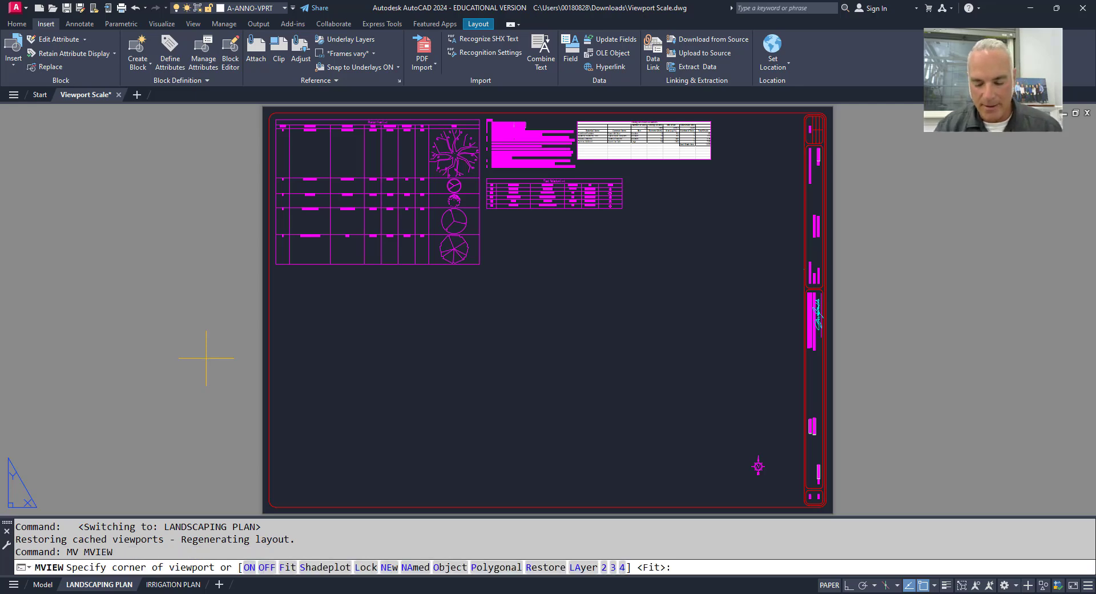
text(0,0)
key(Return)
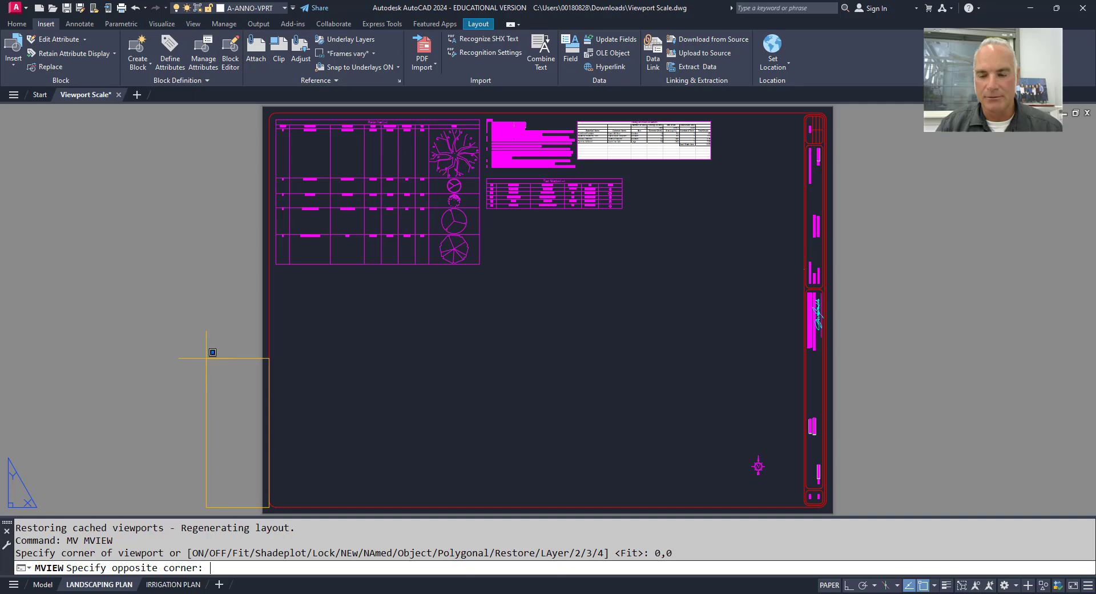
click(805, 269)
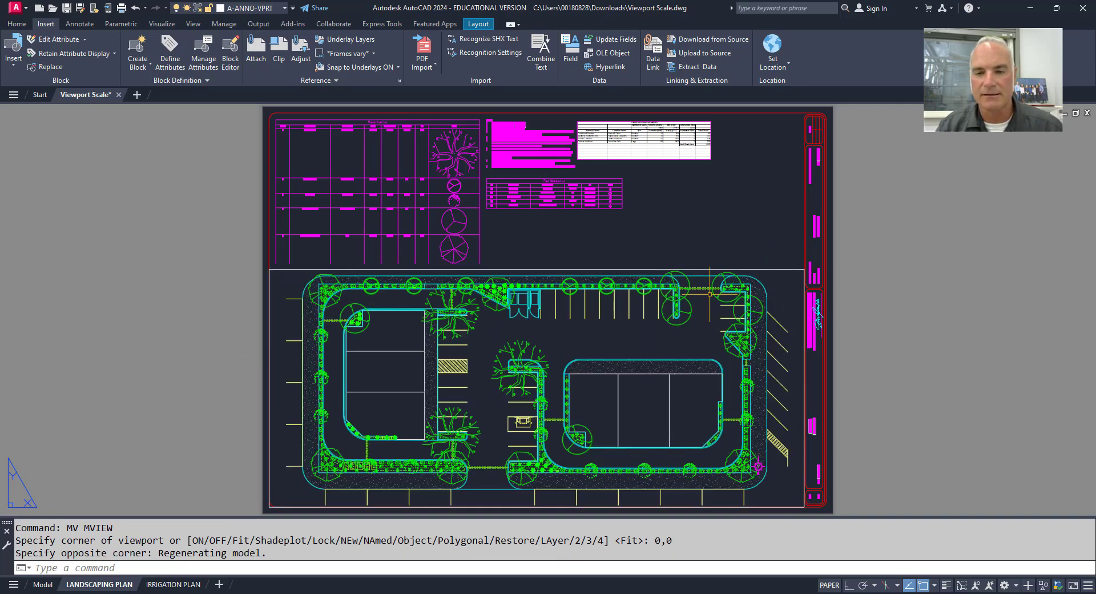
Activate the new viewport and browse the status-bar viewport scale list
double_click(590, 344)
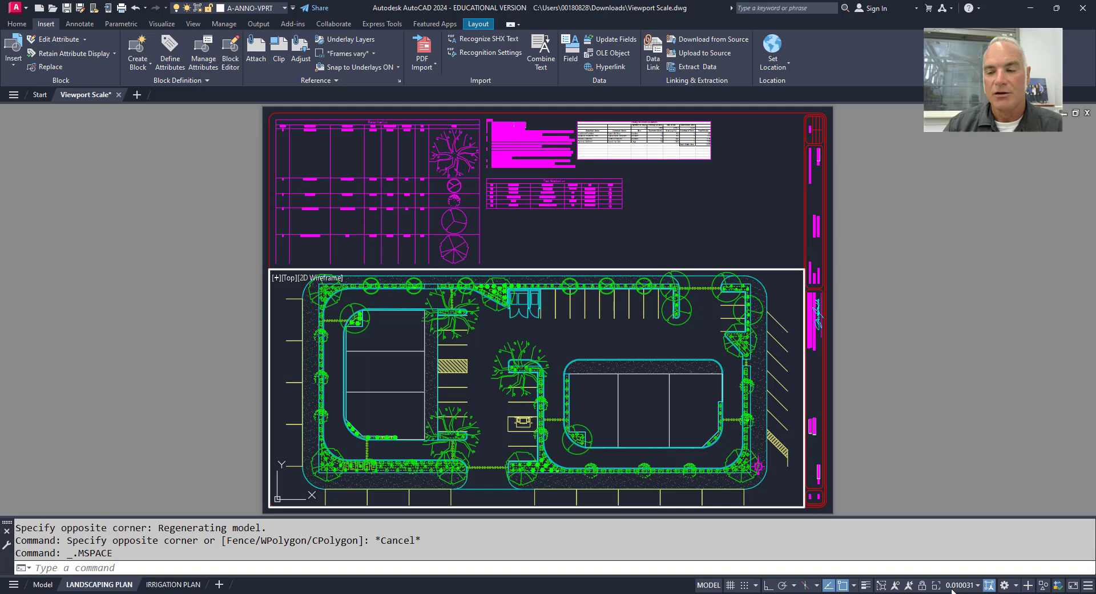
click(963, 586)
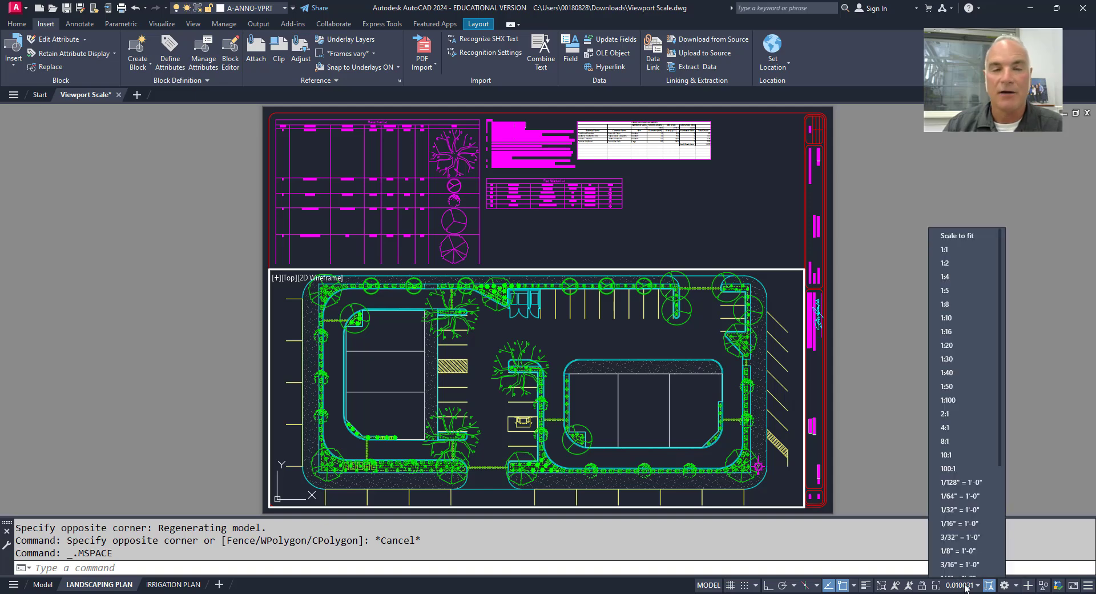
scroll(967, 274, up, 1)
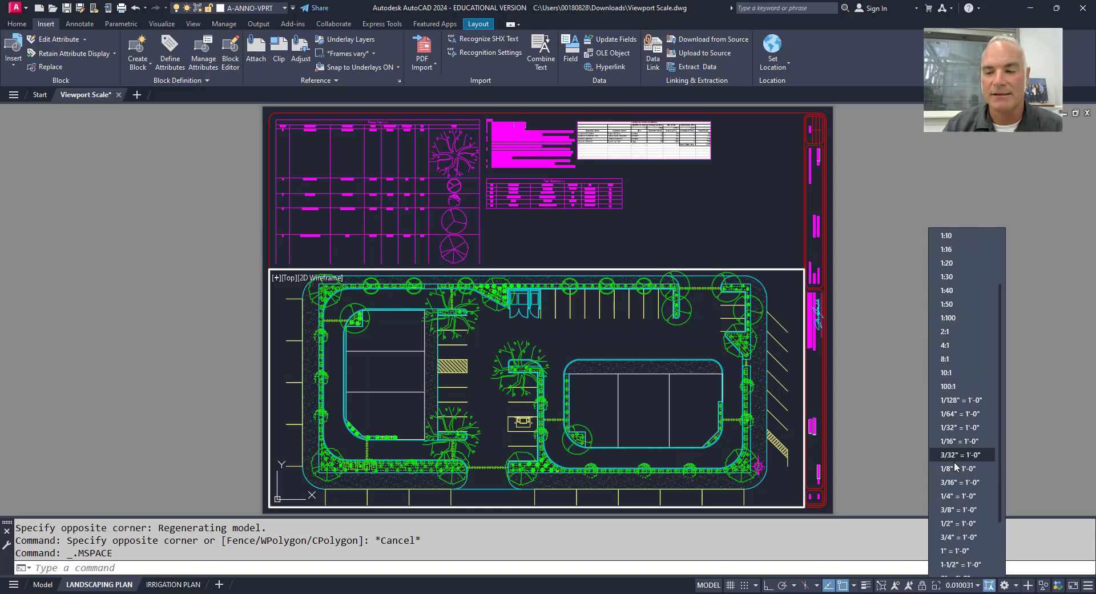
scroll(962, 412, down, 3)
scroll(973, 506, down, 2)
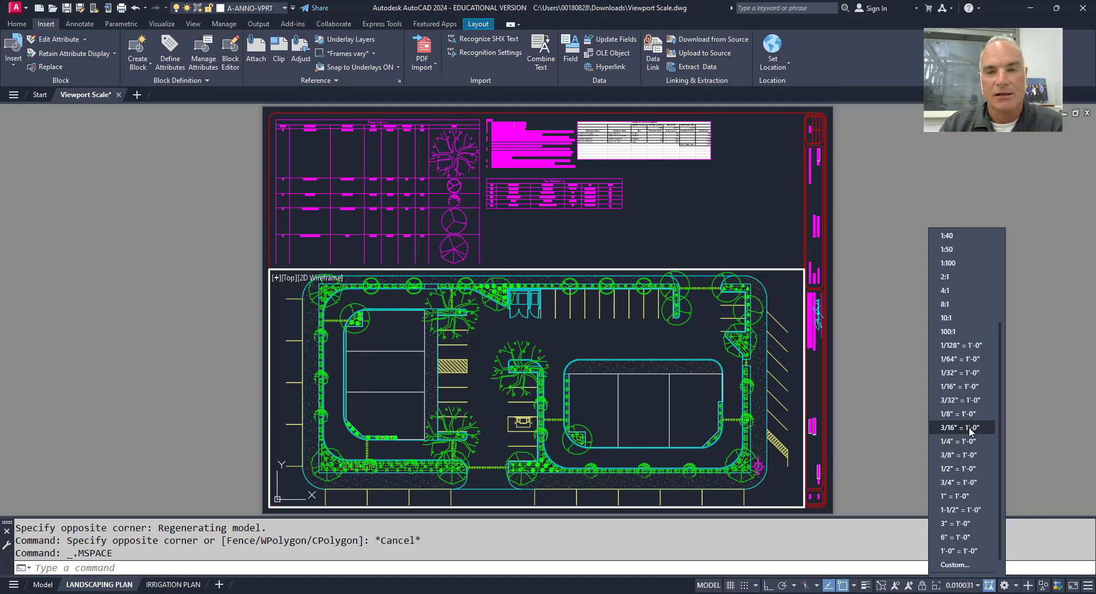
scroll(974, 431, down, 1)
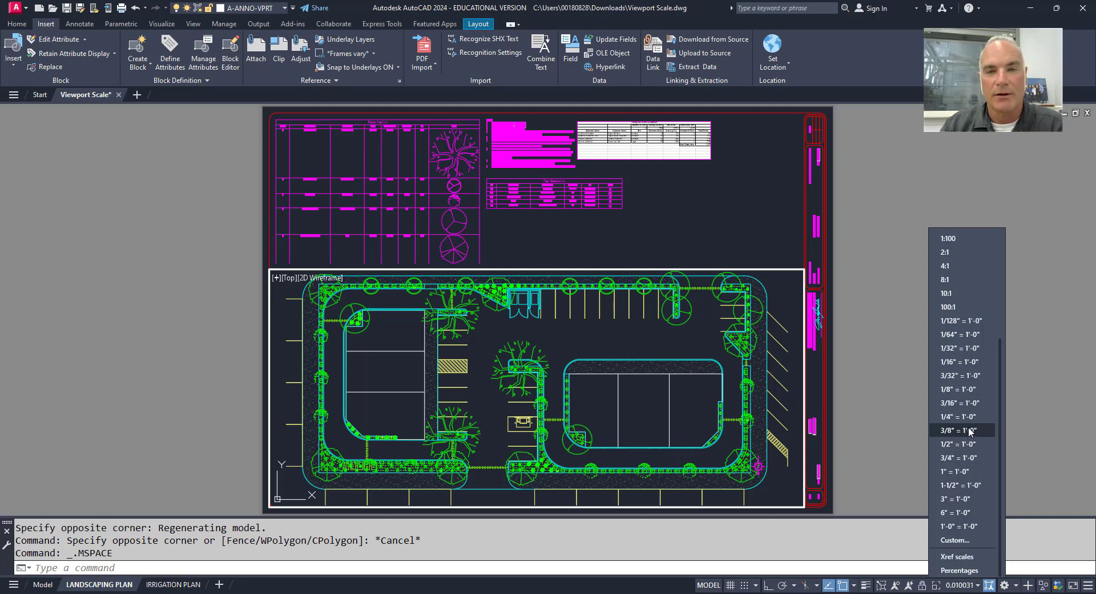
Add a custom scale named 1" = 10'-0" with 1 paper unit equal to 10'-0" drawing units
click(964, 541)
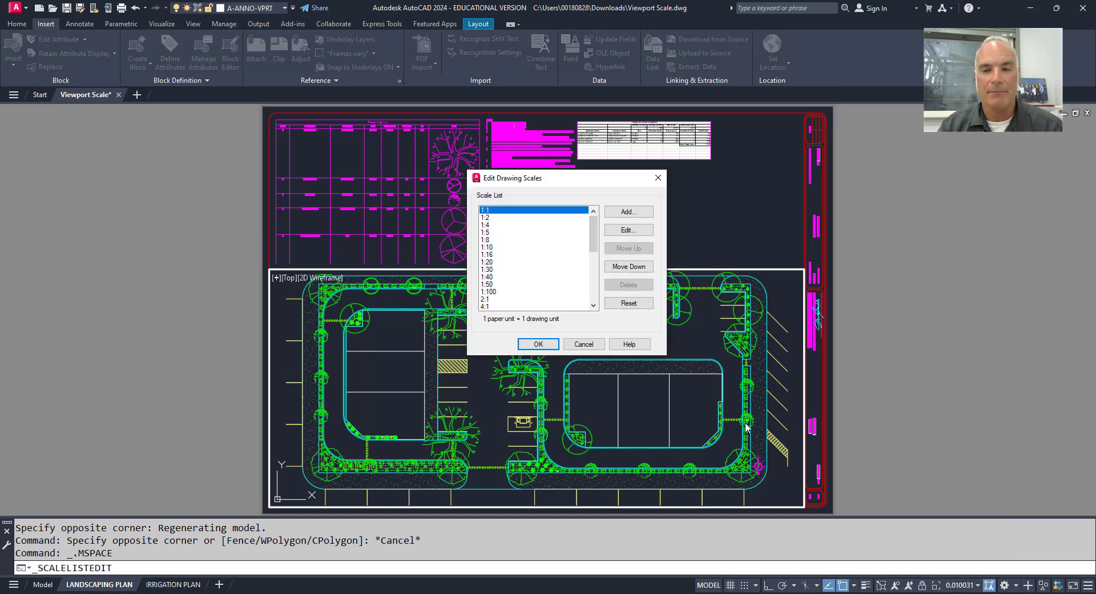
click(627, 212)
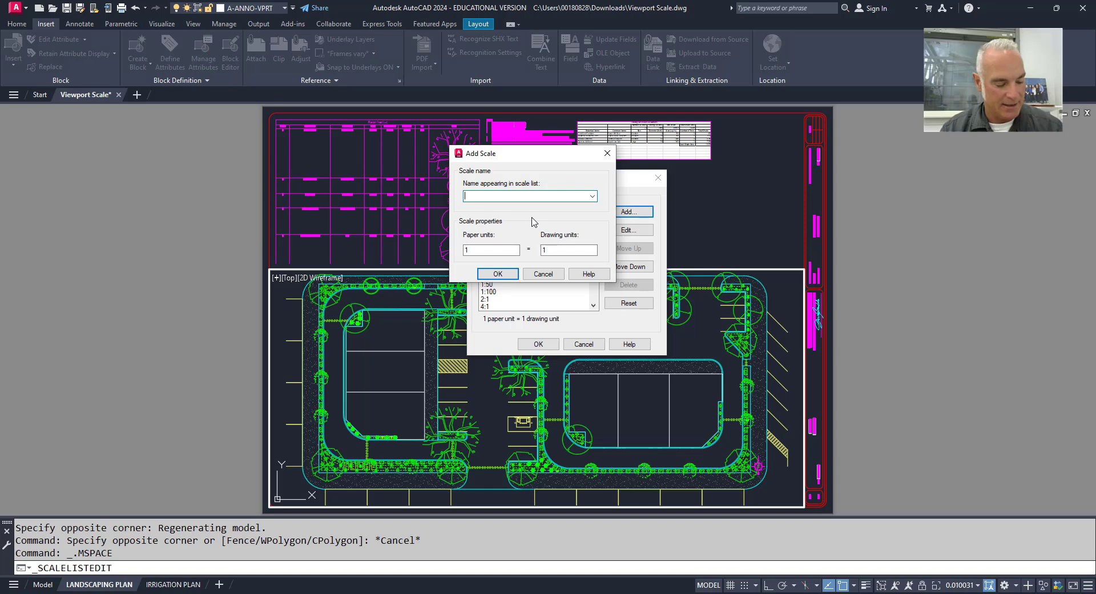
text(1)
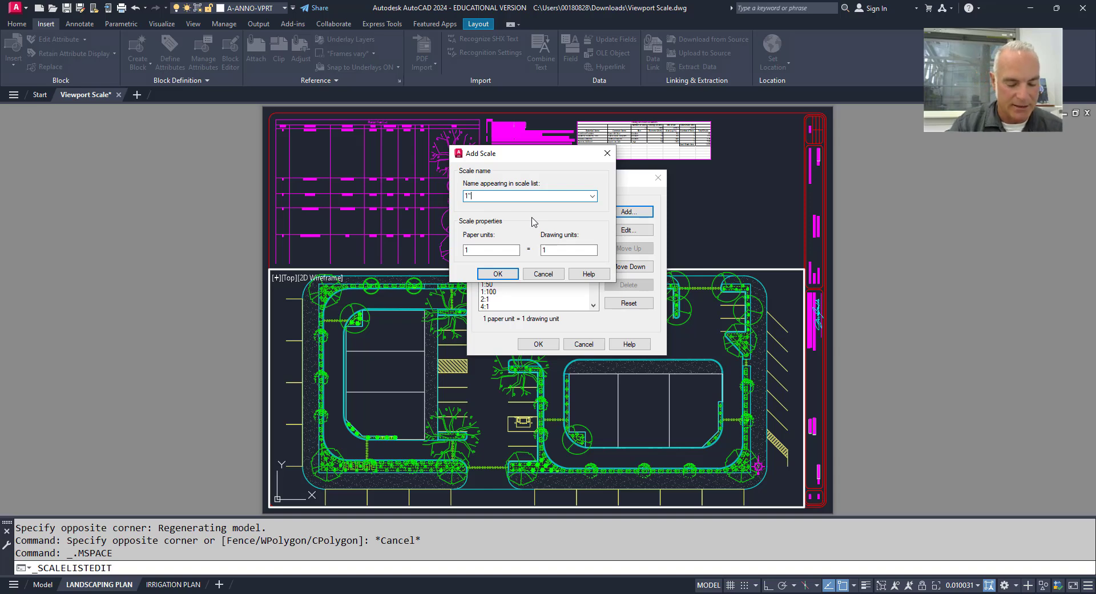
text(" = 10)
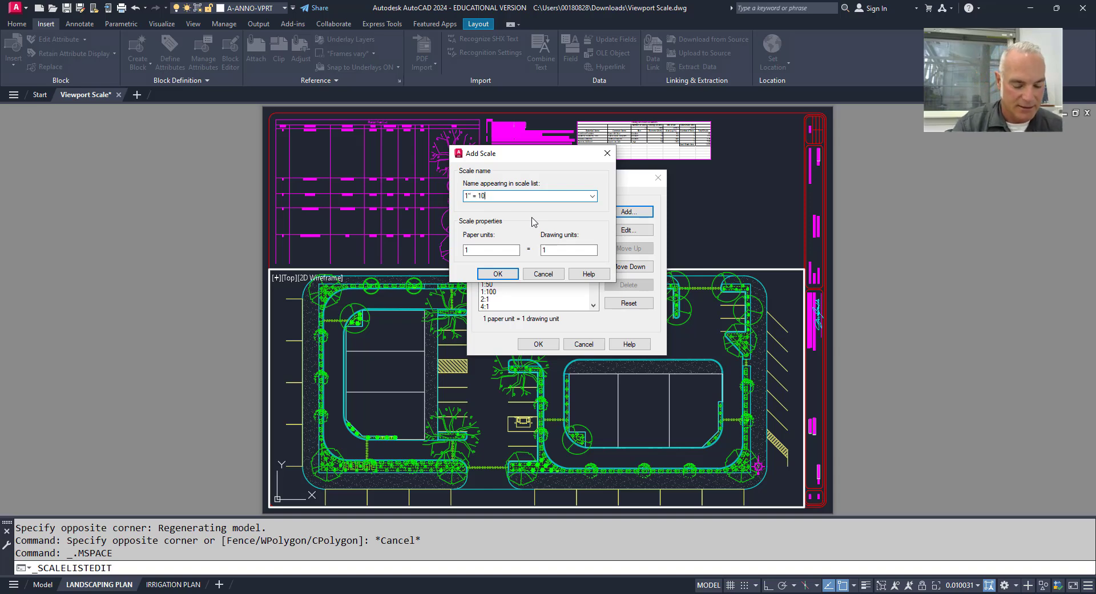
text('0)
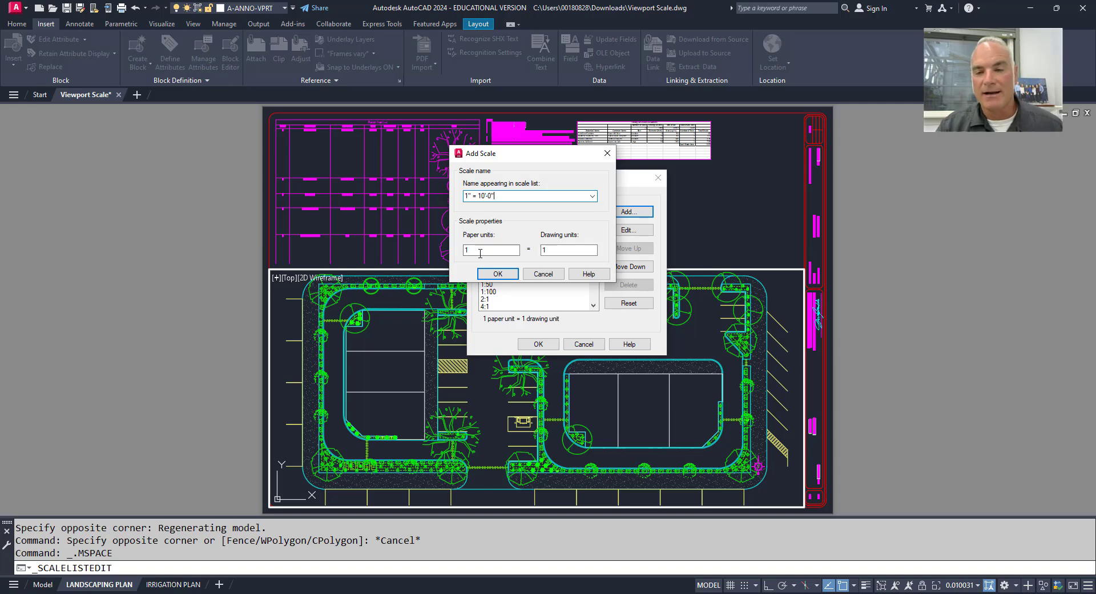
click(480, 250)
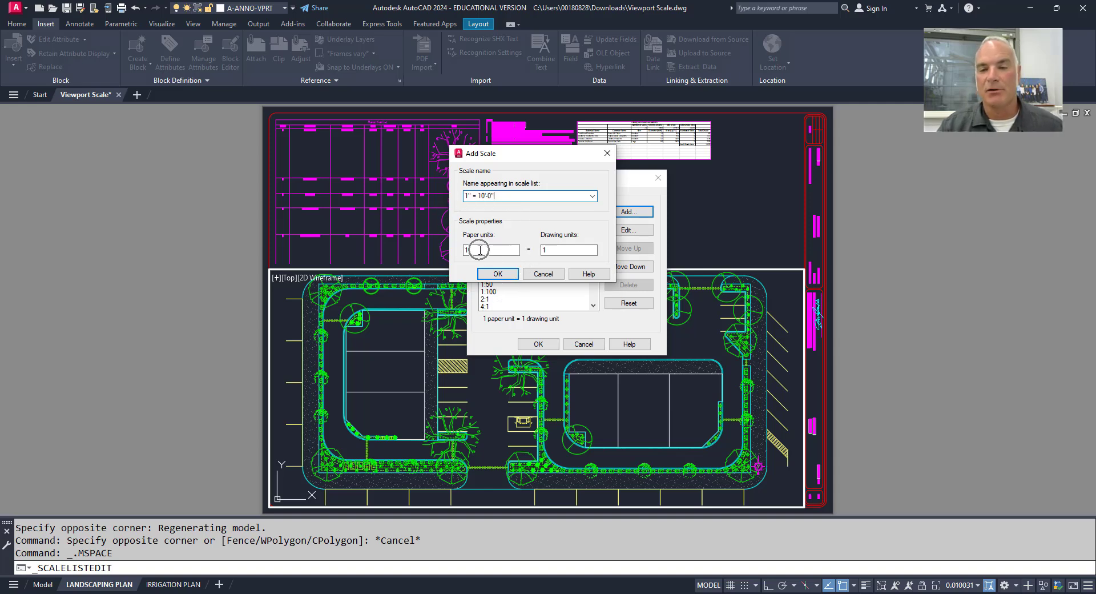
click(563, 251)
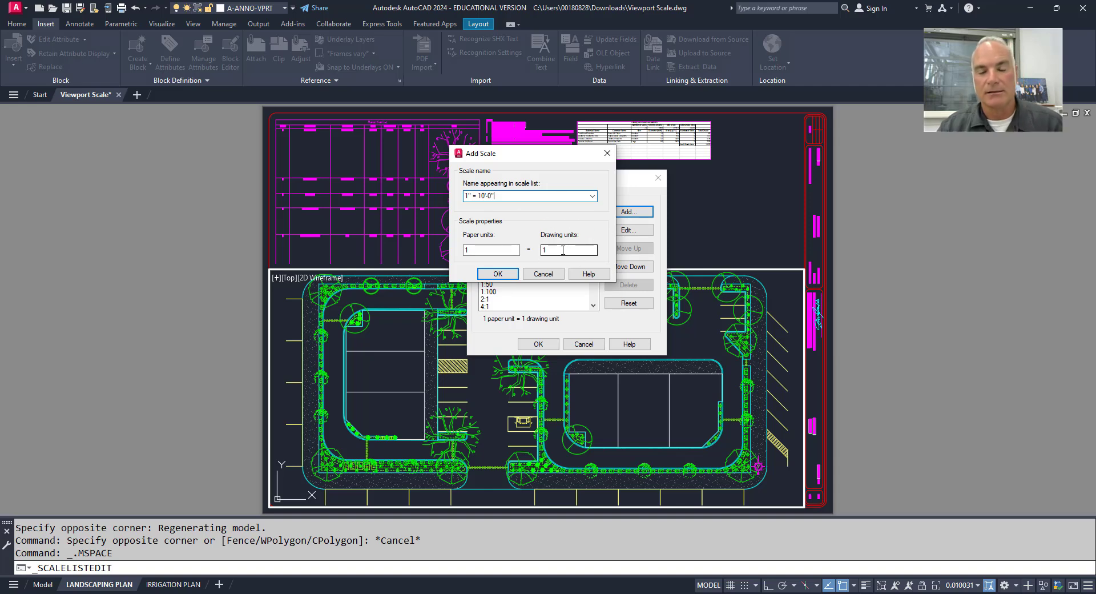
click(563, 249)
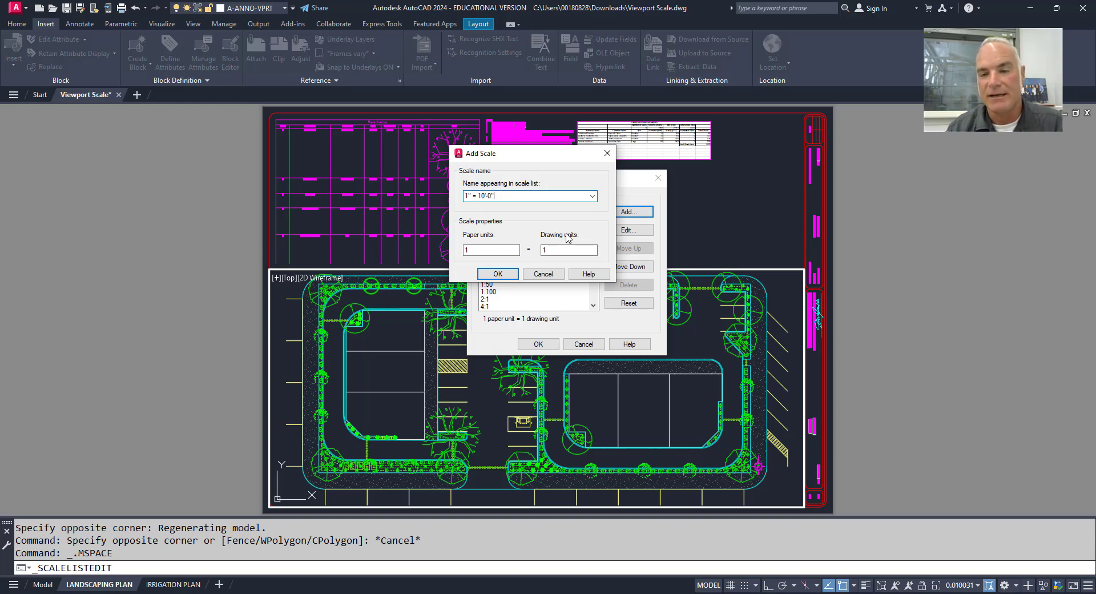
click(541, 249)
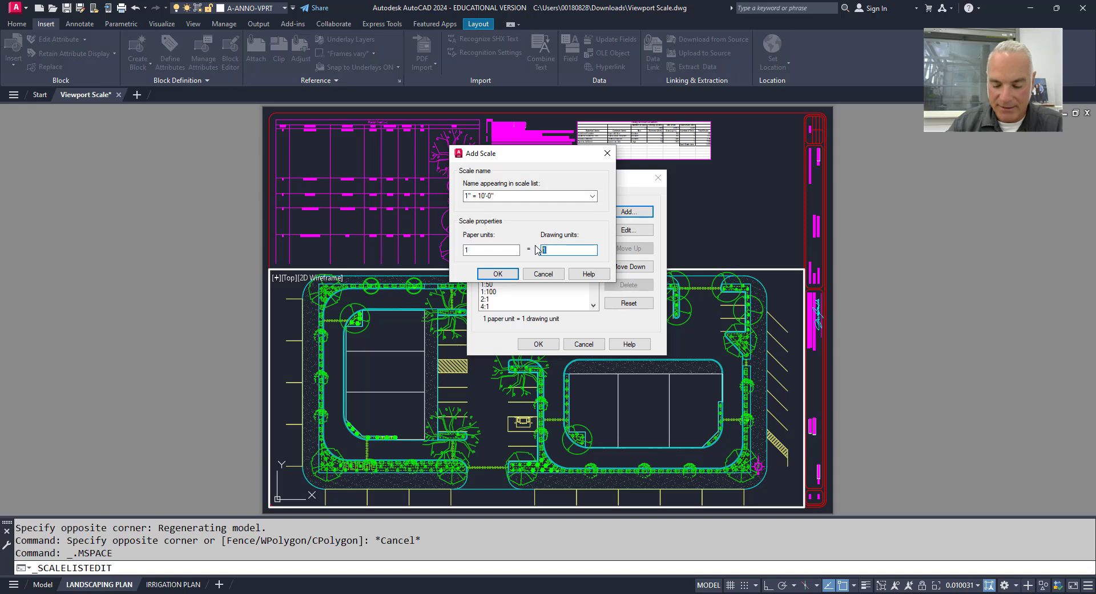
text(0)
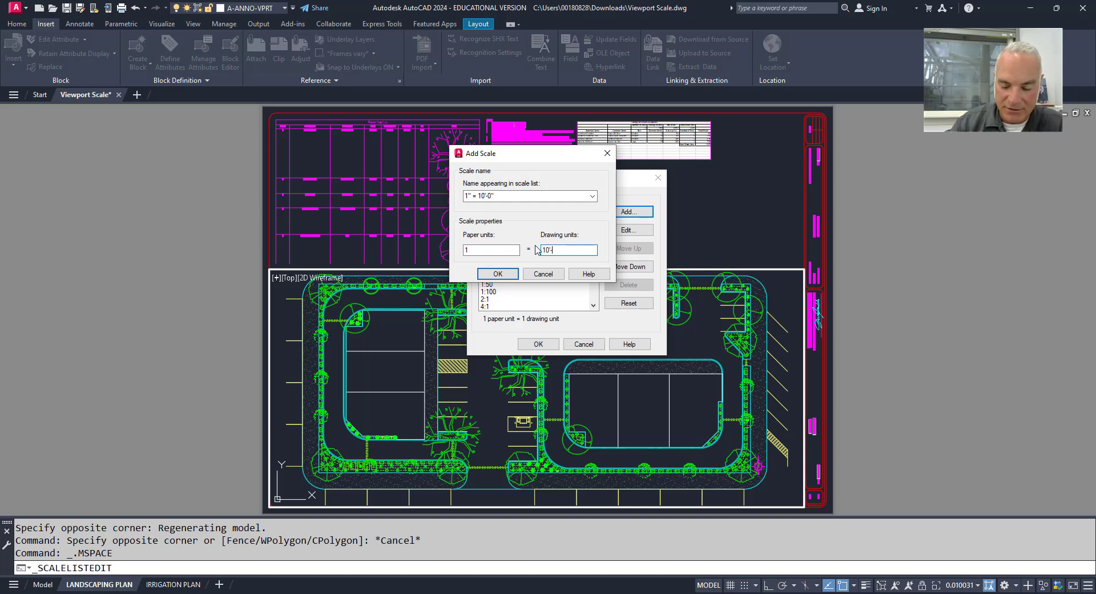
text('-0")
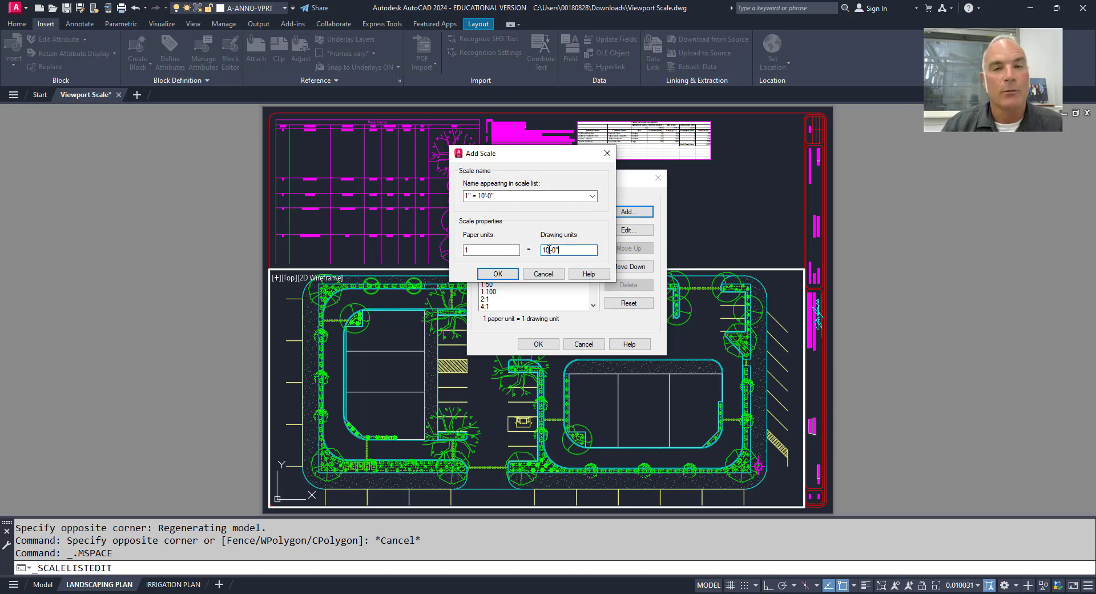
Confirm the 1" = 10'-0" scale, check the scale list, and close the scale editor
click(498, 274)
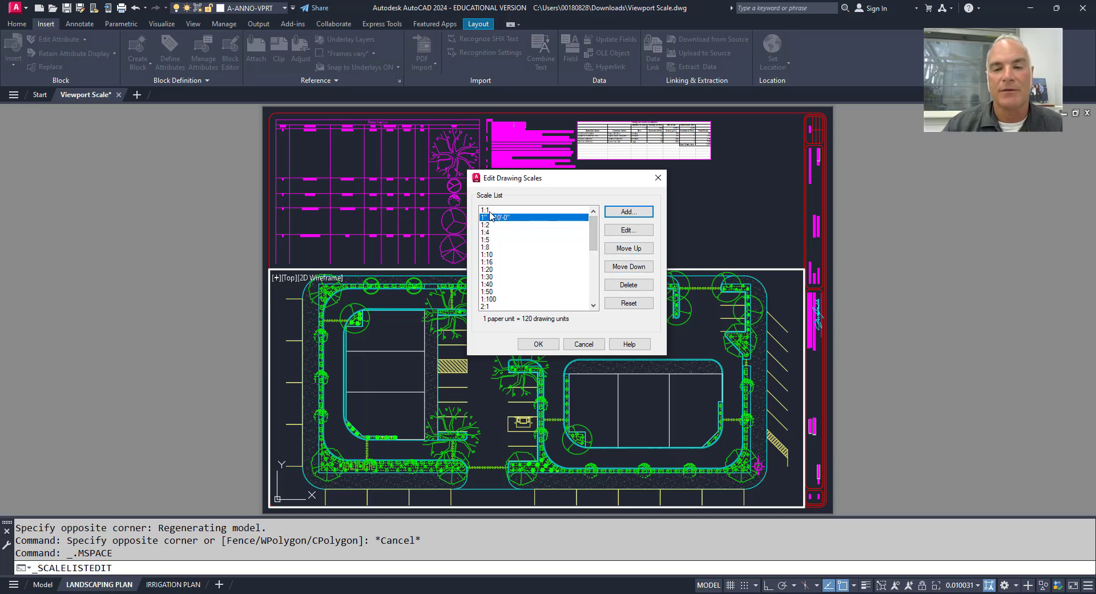
drag(593, 237, 599, 291)
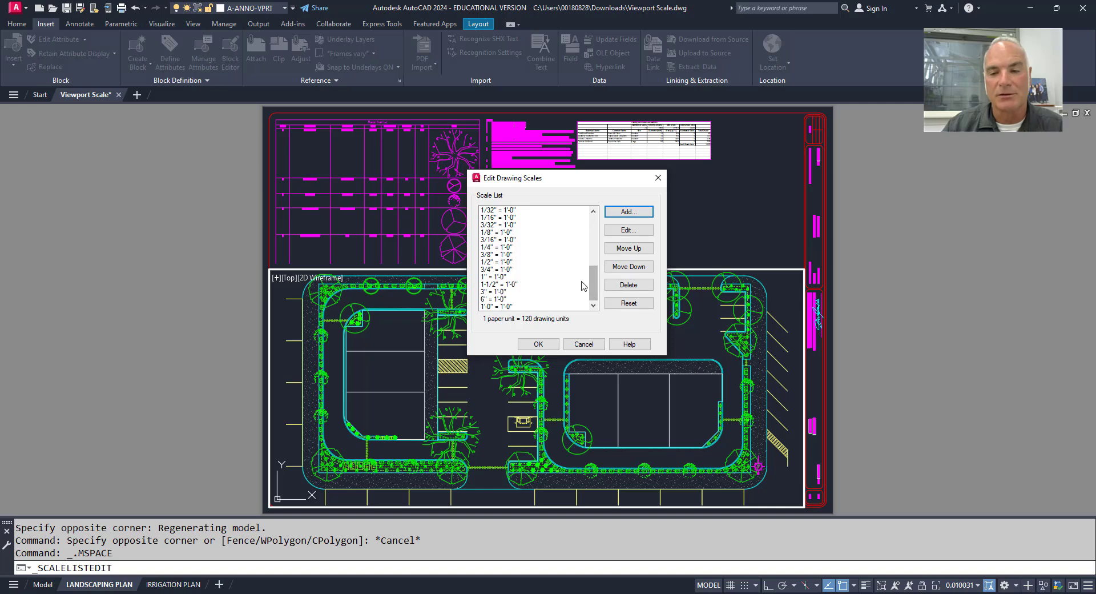
drag(594, 289, 592, 234)
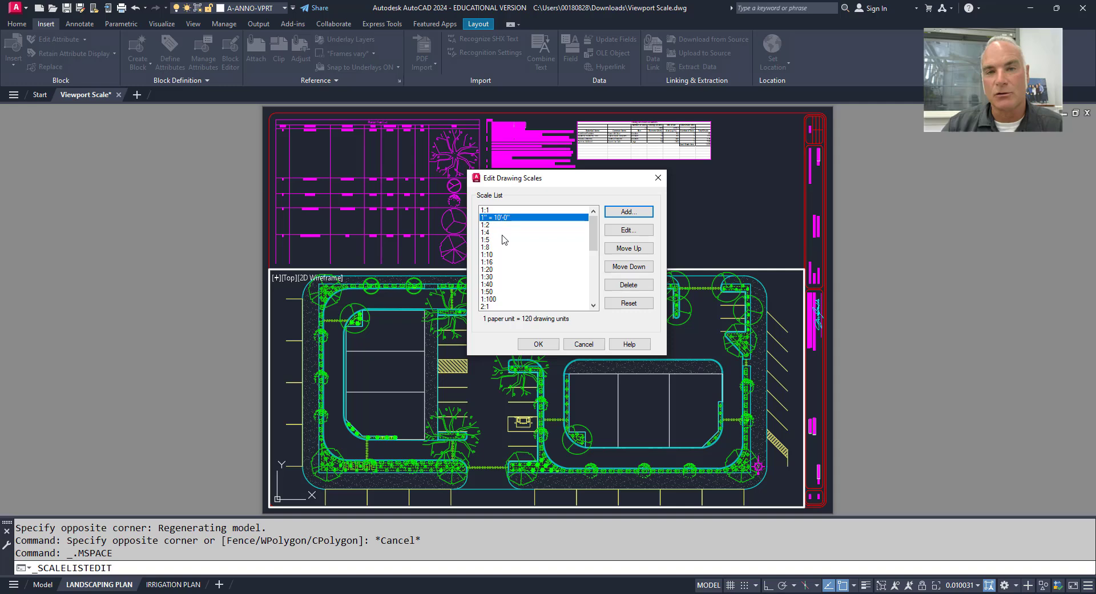
click(535, 344)
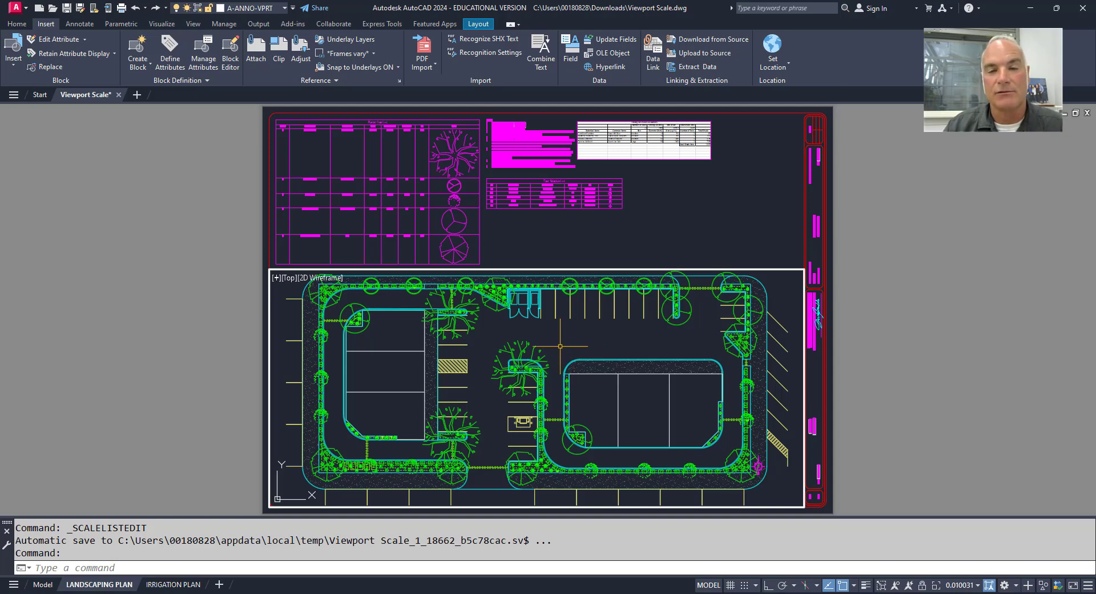
Set the viewport scale to 1" = 10'-0" and lock the viewport
click(965, 586)
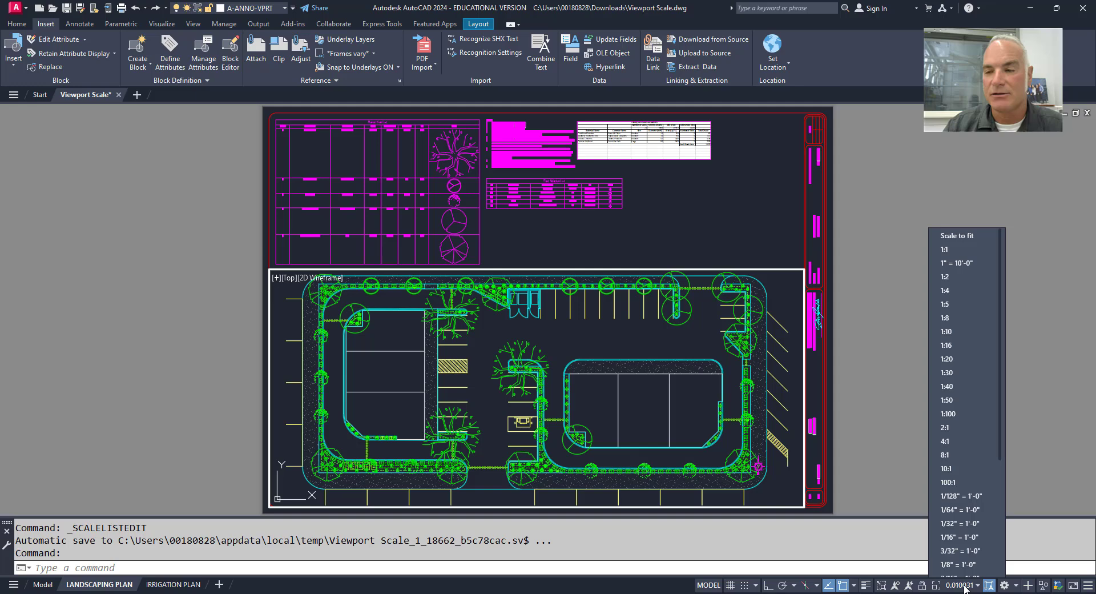
click(968, 255)
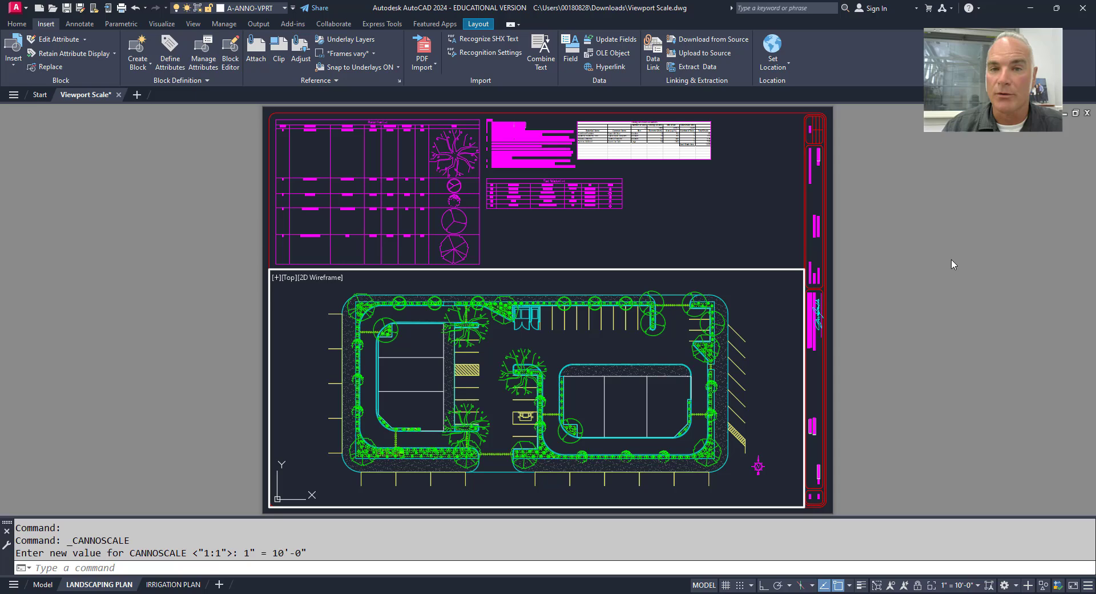
click(917, 586)
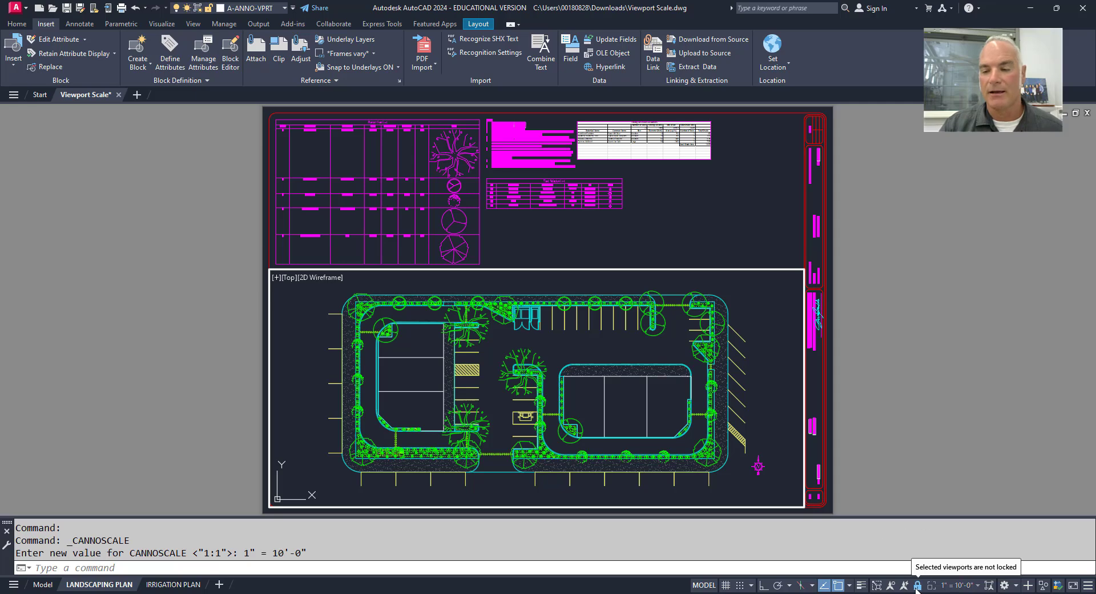
Reposition the layout sheet and return to paper space
scroll(560, 343, up, 3)
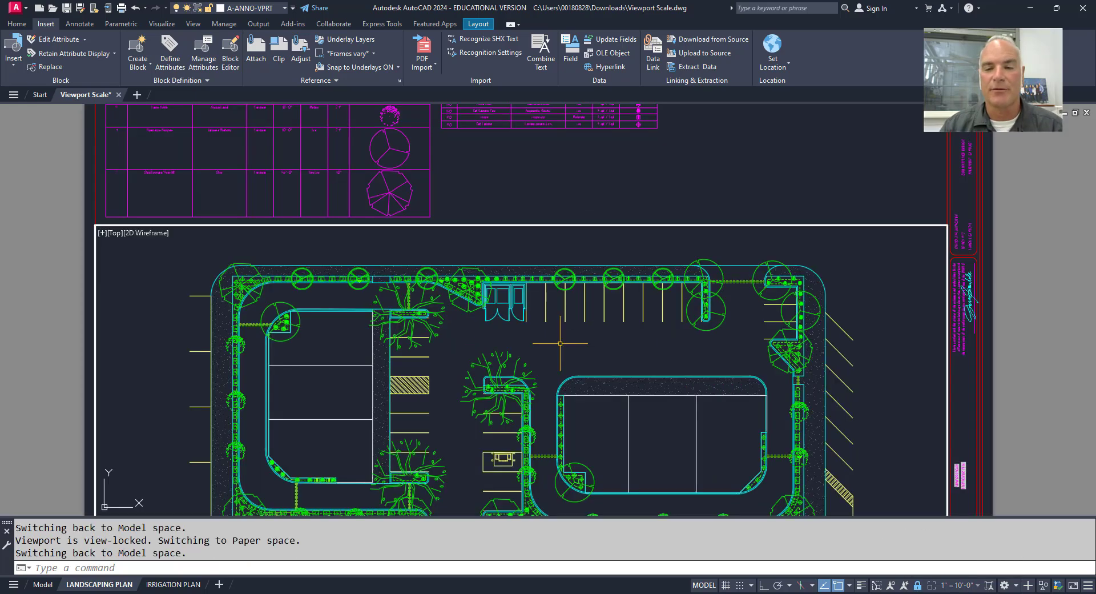
scroll(560, 343, down, 3)
middle_drag(560, 343, 555, 332)
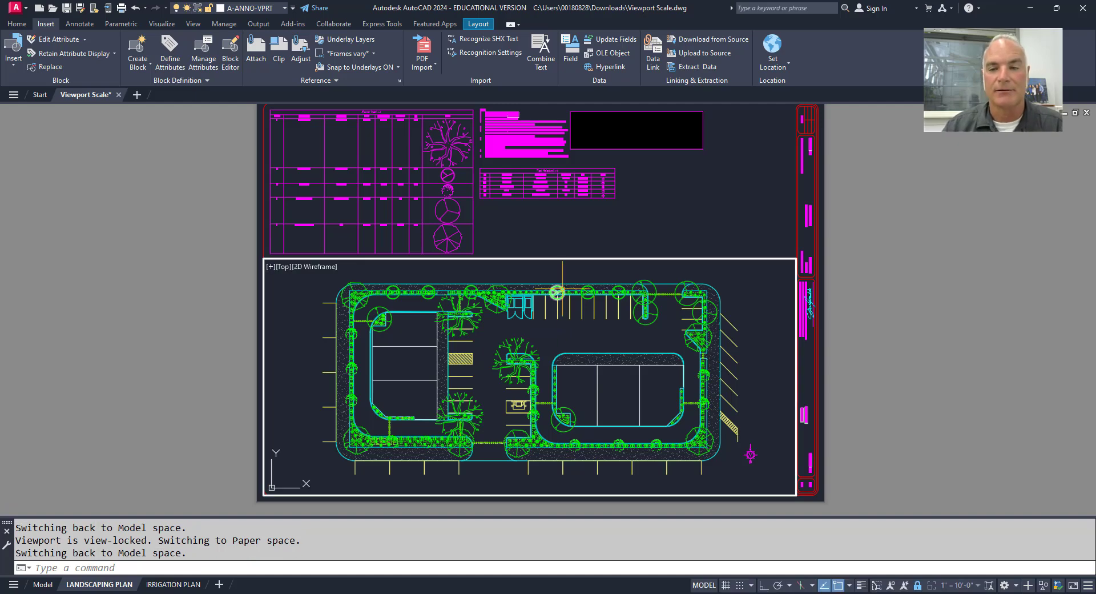
mouse_move(555, 294)
middle_down()
mouse_move(530, 292)
mouse_move(538, 299)
middle_up()
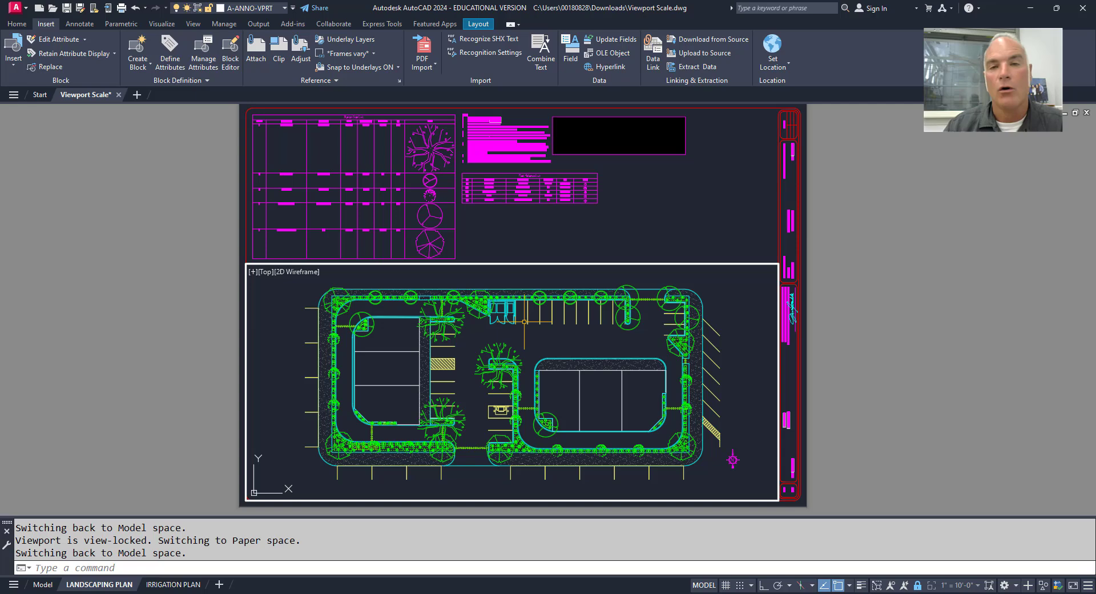
middle_drag(580, 220, 575, 213)
double_click(574, 212)
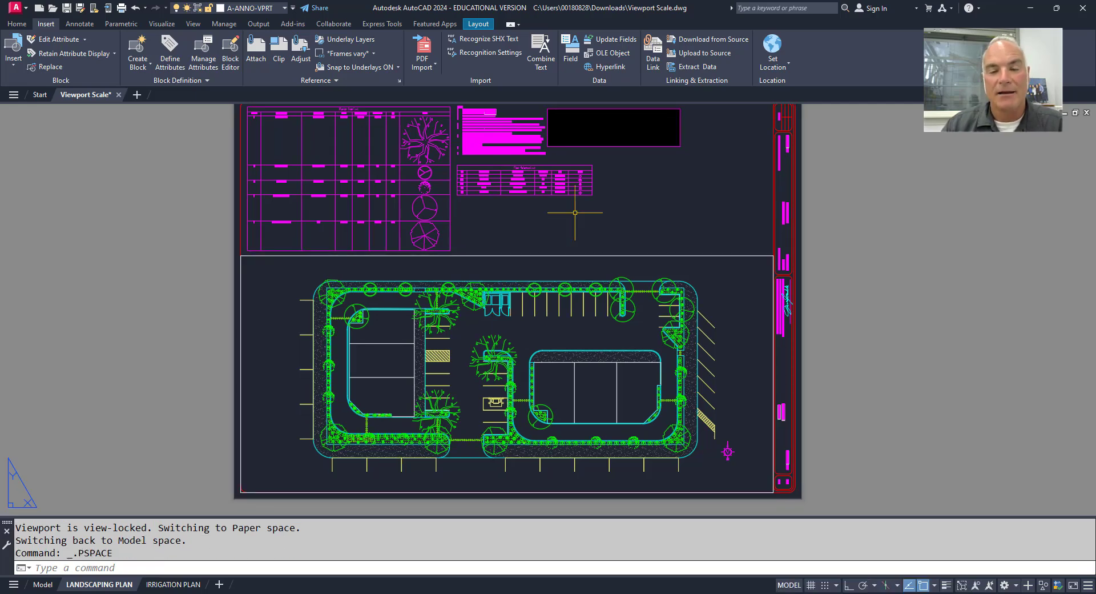